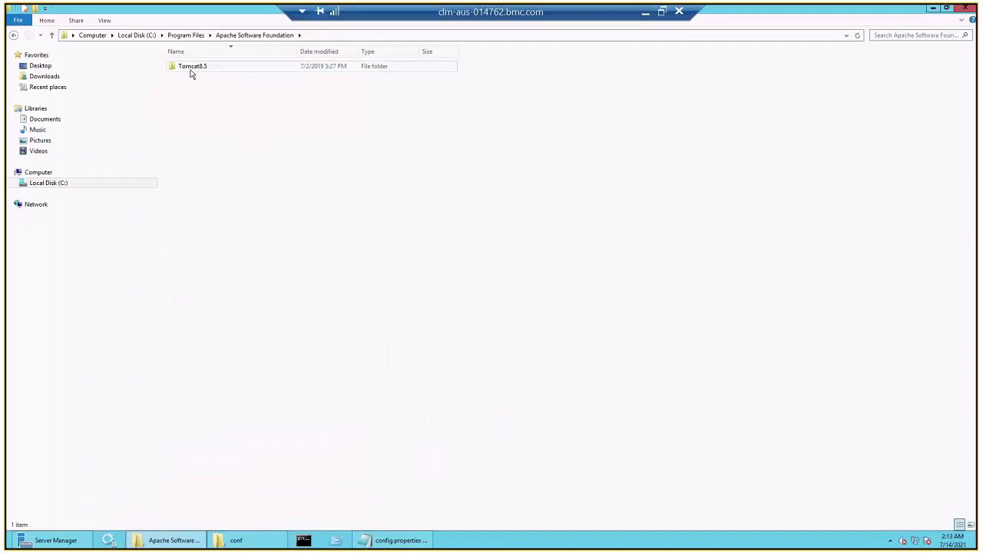
Open server.xml from the Tomcat8.5 conf folder in Notepad++ and inspect its connector settings.
double_click(193, 68)
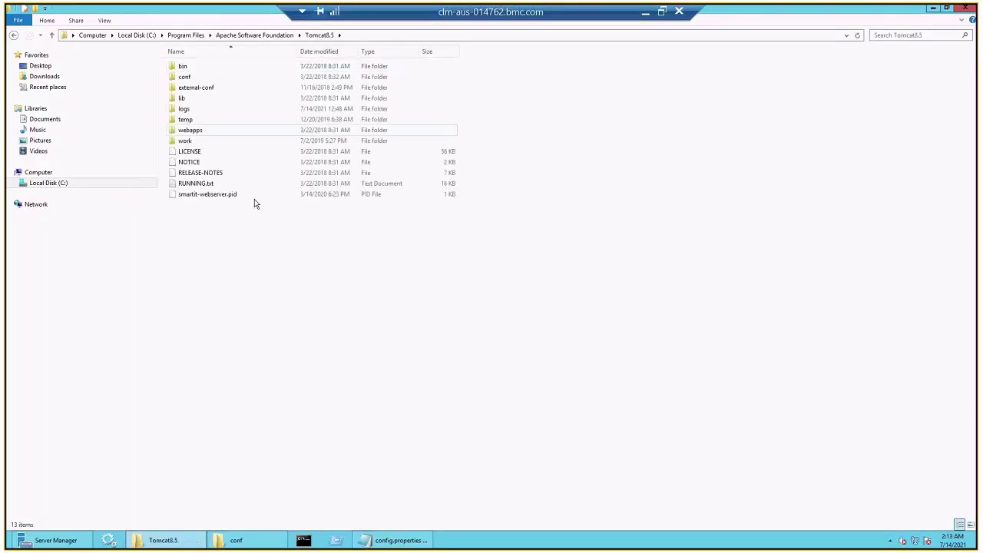
double_click(185, 76)
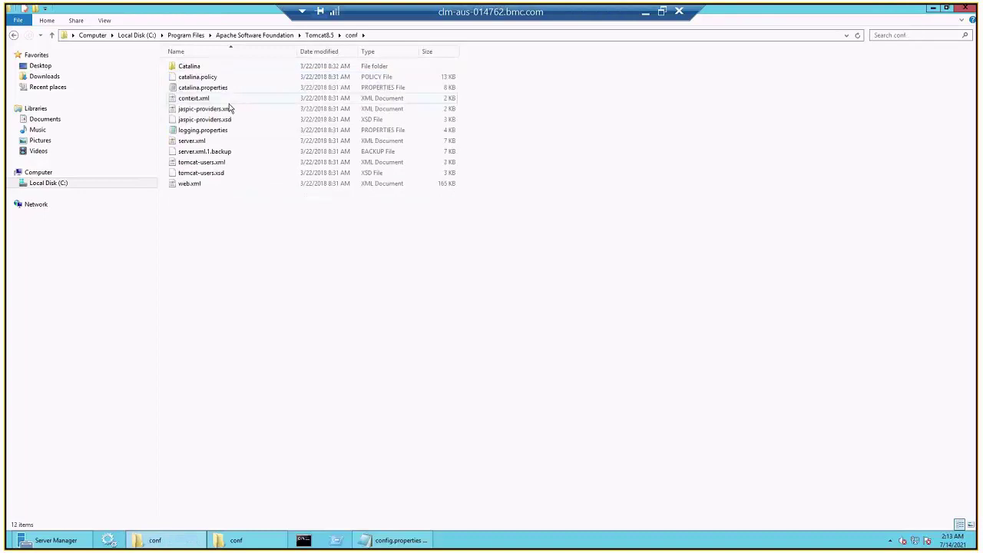
left_click(199, 143)
right_click(199, 143)
left_click(134, 171)
double_click(135, 388)
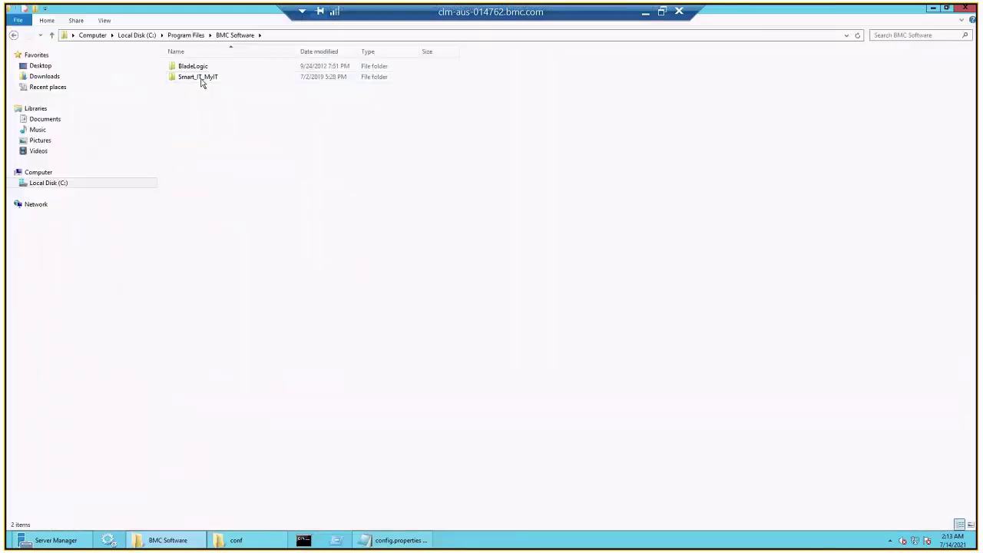
Open config.properties from the nested Smart_IT_MyIT ux-application-configuration folder in Notepad++, check catalina_base_path, and close the editor.
double_click(201, 77)
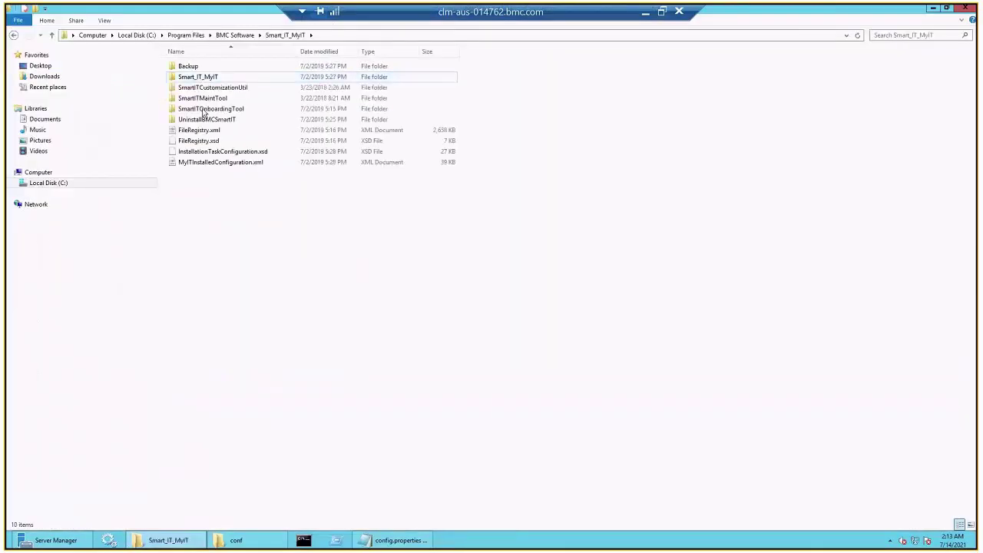
double_click(201, 76)
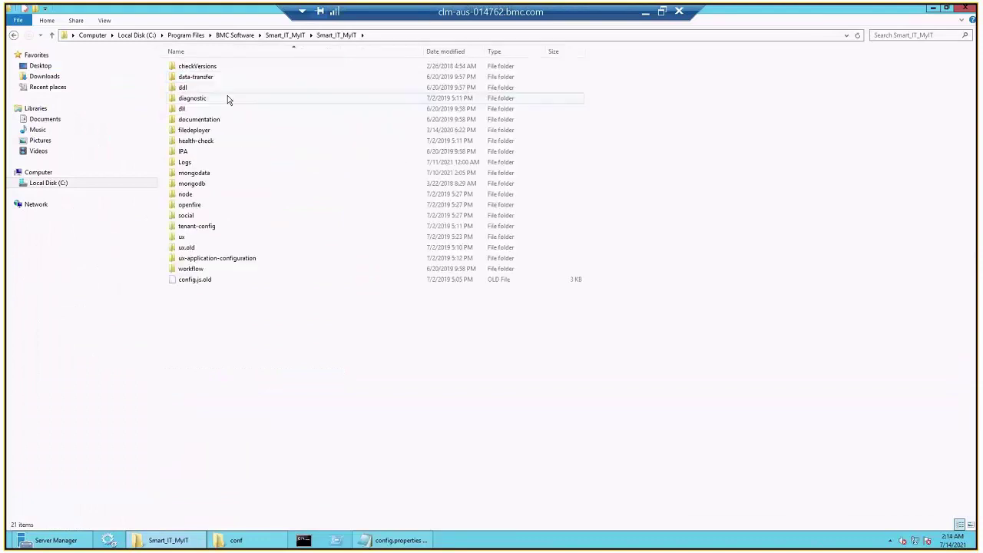
double_click(225, 259)
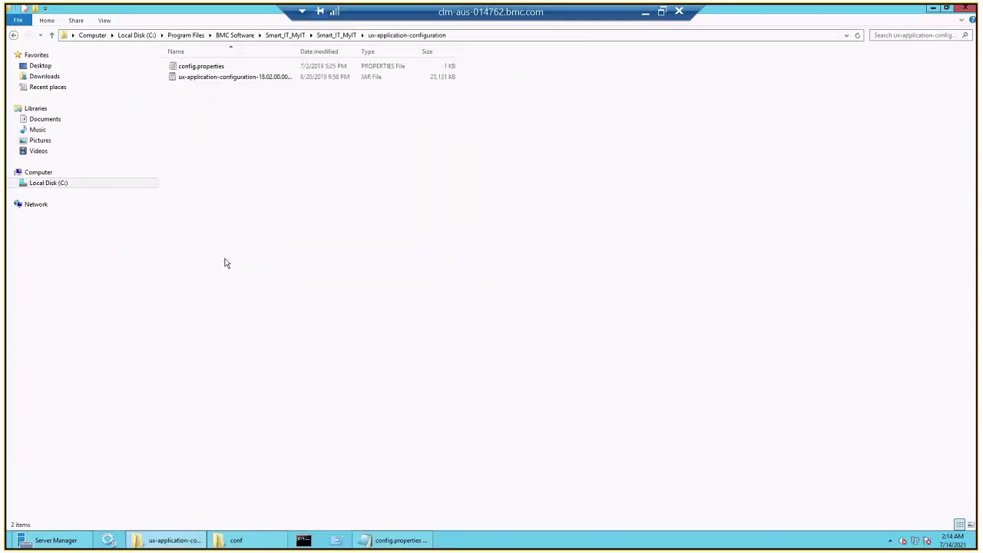
right_click(194, 67)
left_click(137, 96)
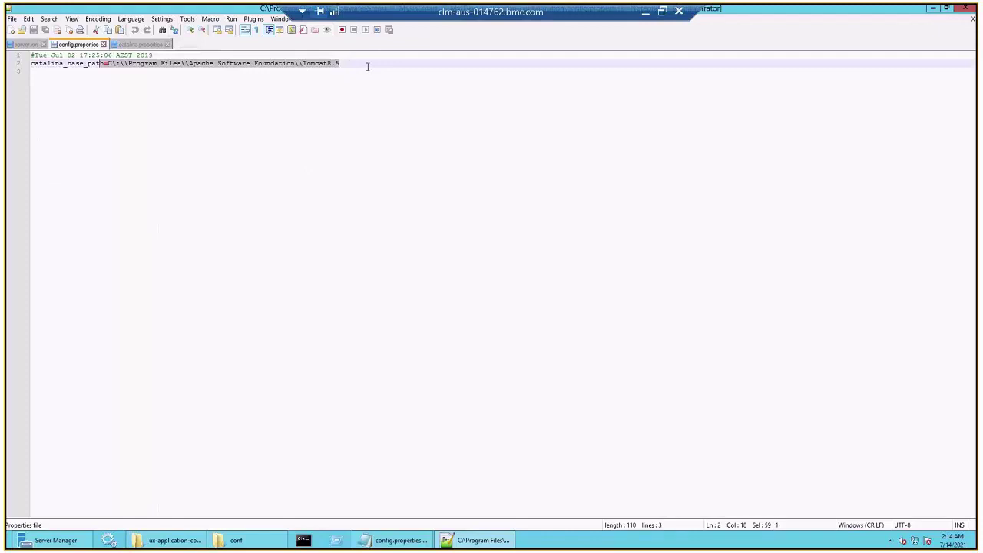
left_click(966, 8)
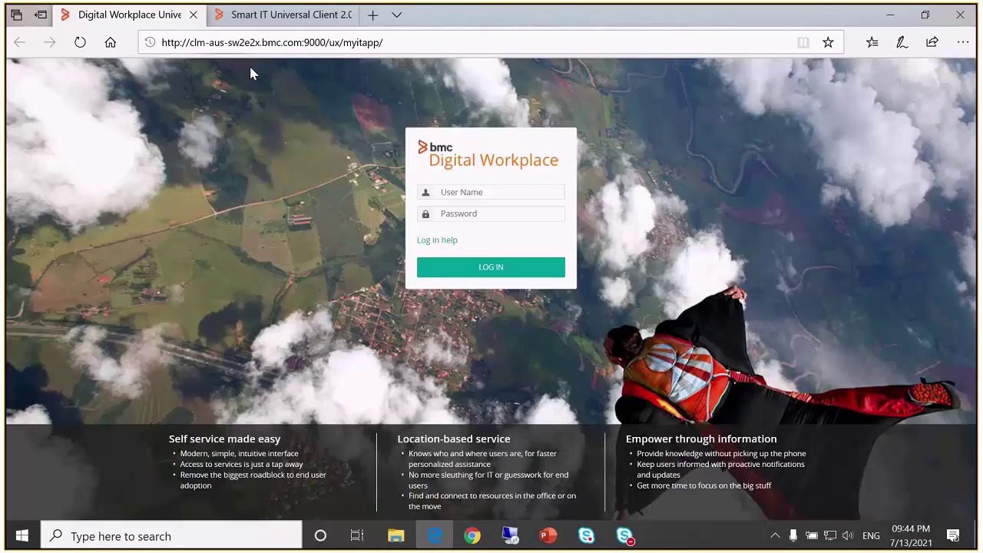
In the Edge browser, view the Smart IT login page after Digital Workplace and examine the port number in its URL.
key("ctrl+Tab")
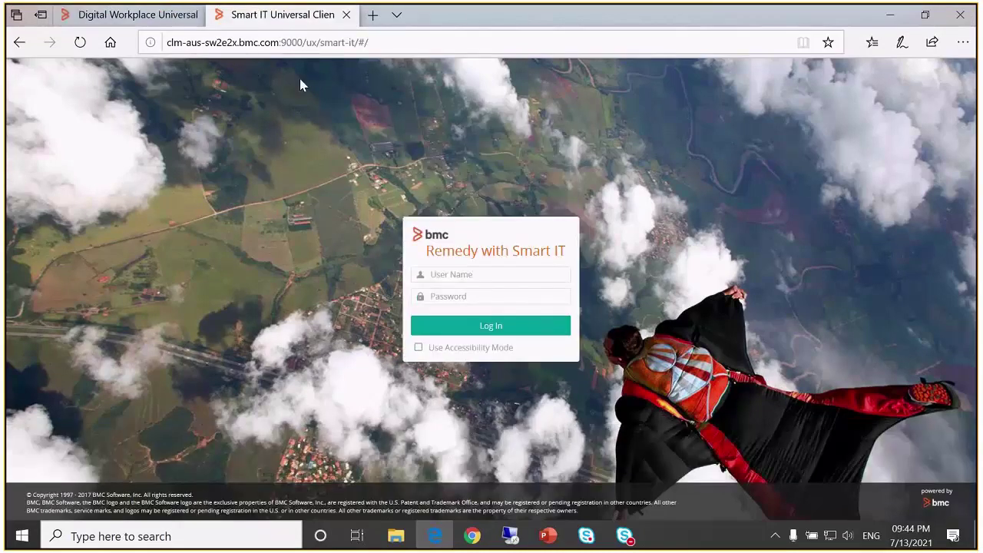
left_click_drag(281, 42, 298, 42)
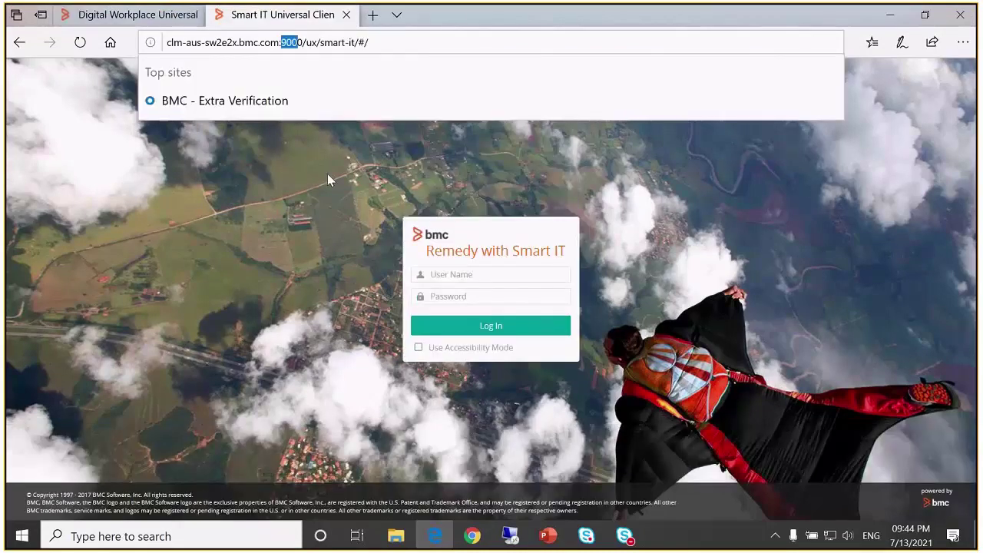
left_click(328, 175)
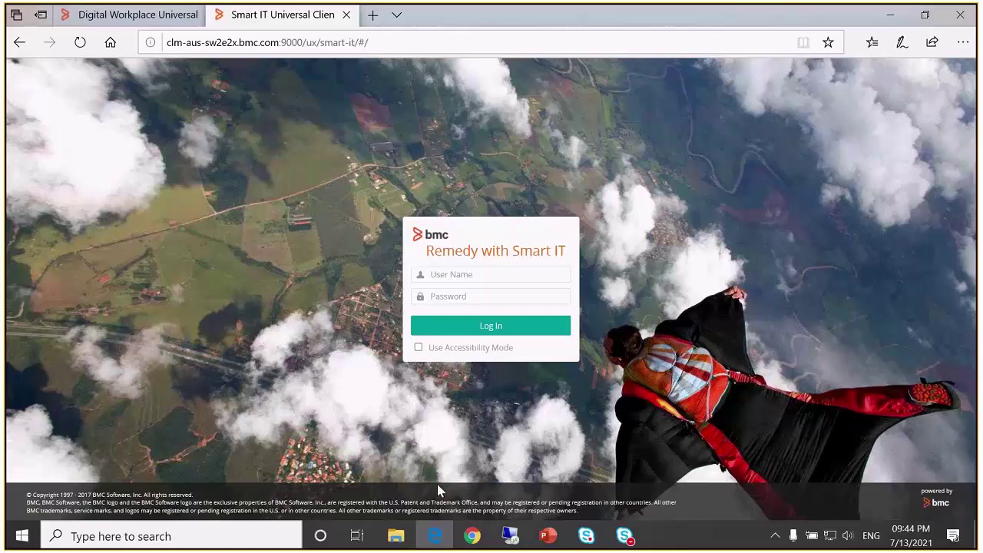
Switch to the clm-aus-tljk56.bmc.com remote desktop session, close its open folder window, and launch Services.
left_click(504, 538)
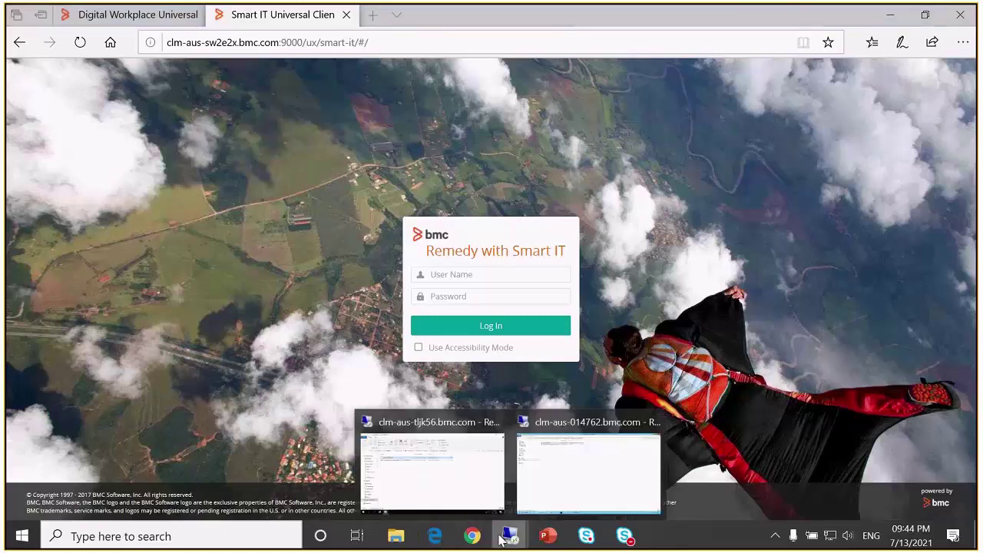
left_click(476, 492)
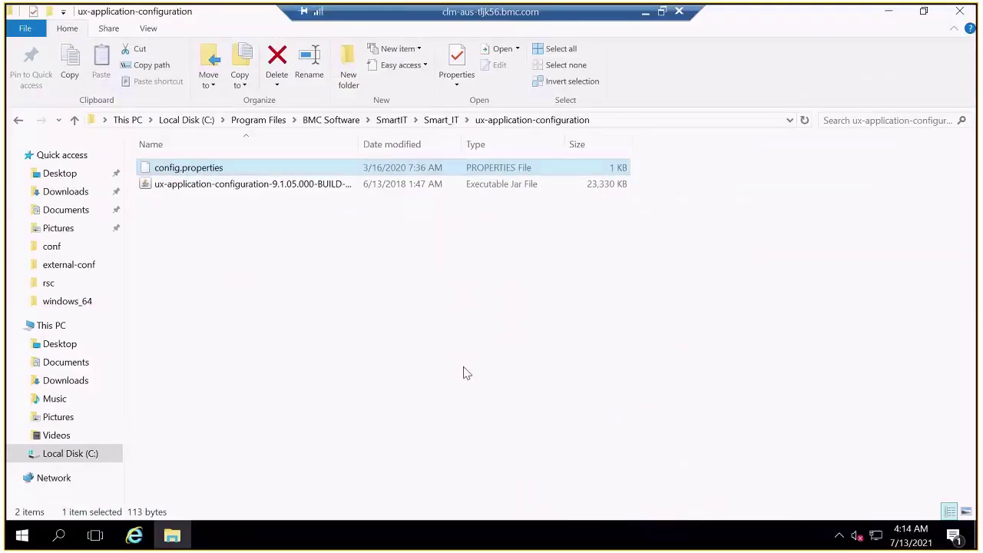
left_click(960, 11)
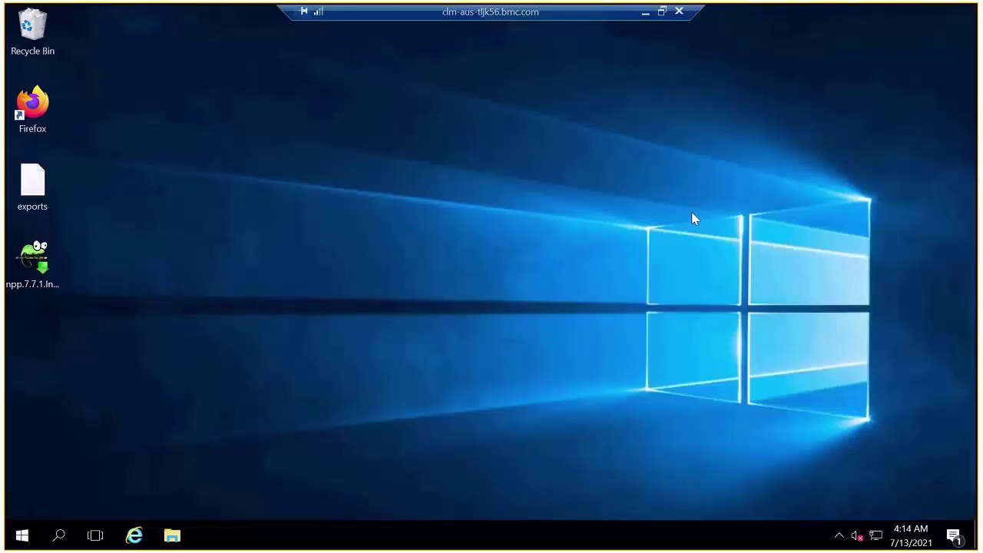
left_click(59, 536)
type("services")
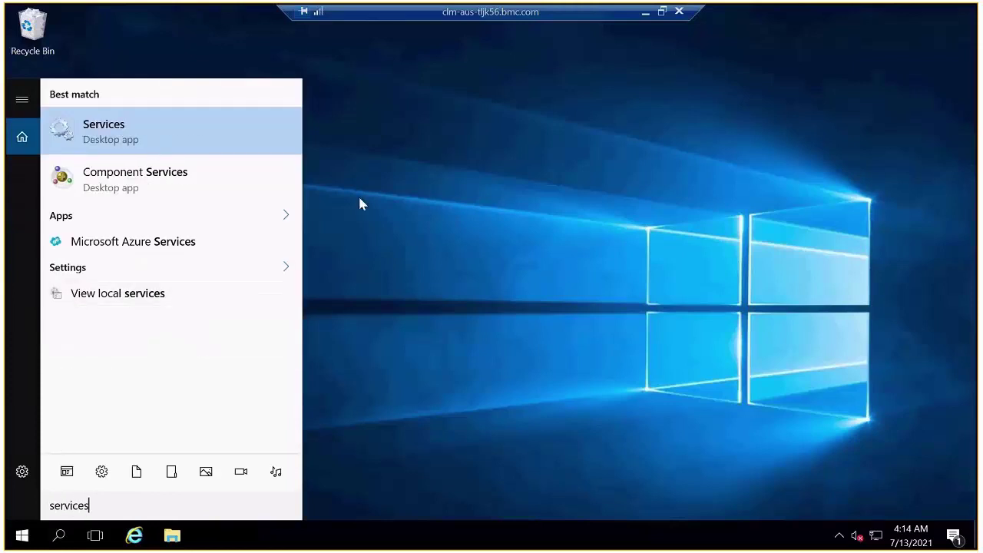
key("Return")
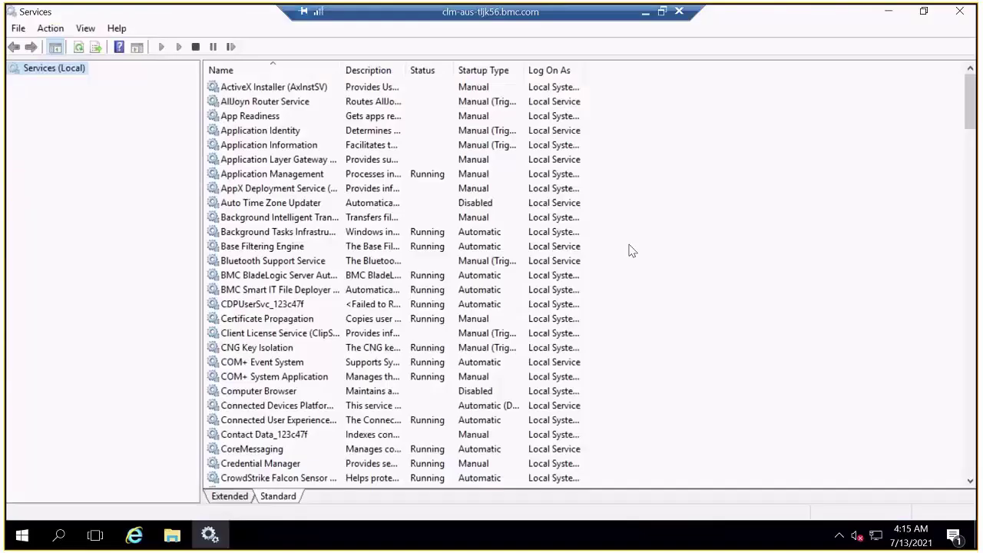
Locate the DWP Application and Smart IT Application services, check their status, and close Services.
left_click_drag(970, 115, 972, 164)
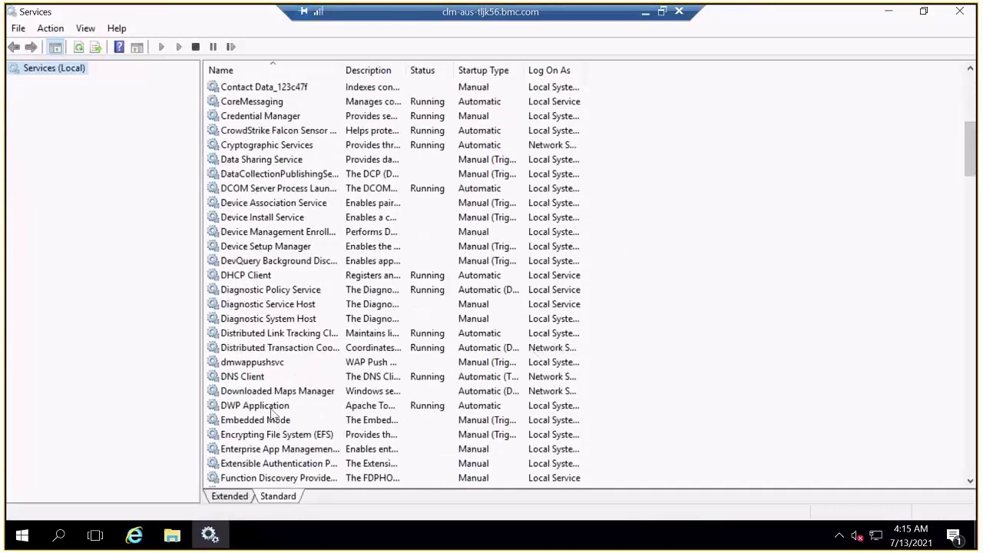
left_click(334, 411)
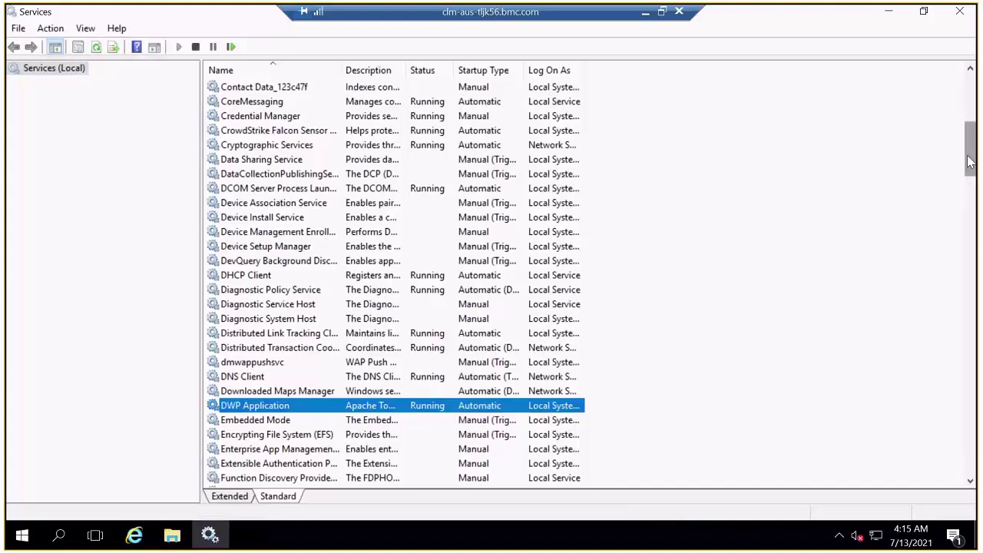
left_click_drag(969, 161, 974, 338)
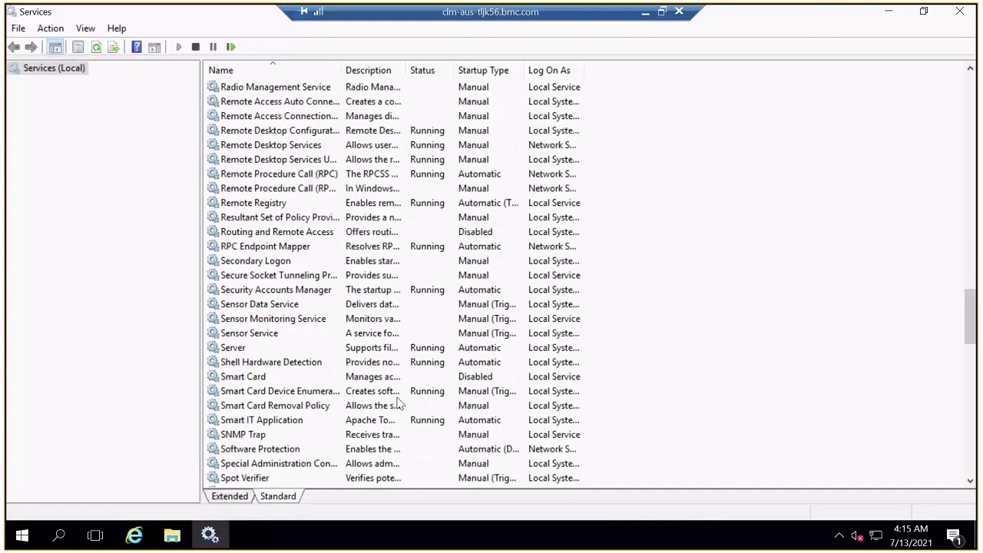
left_click(290, 420)
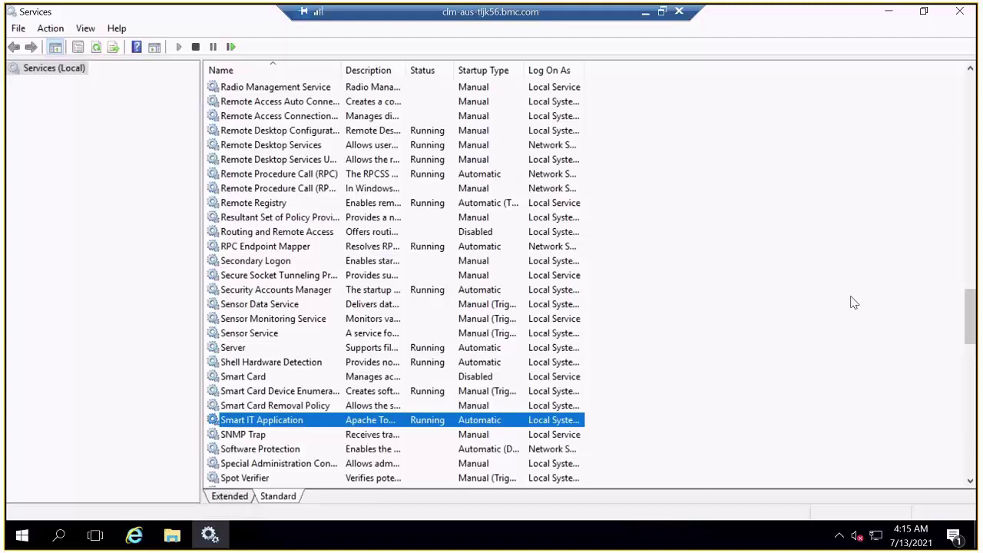
left_click(959, 11)
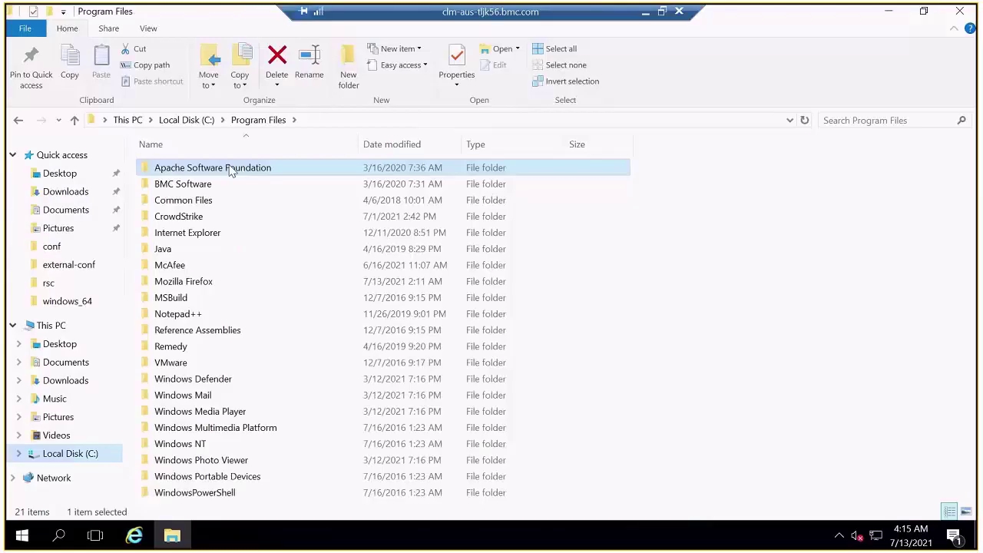
Open server.xml from Apache Software Foundation\Tomcat8.5\conf in Notepad++, check the HTTP connector port, and close the editor.
double_click(230, 166)
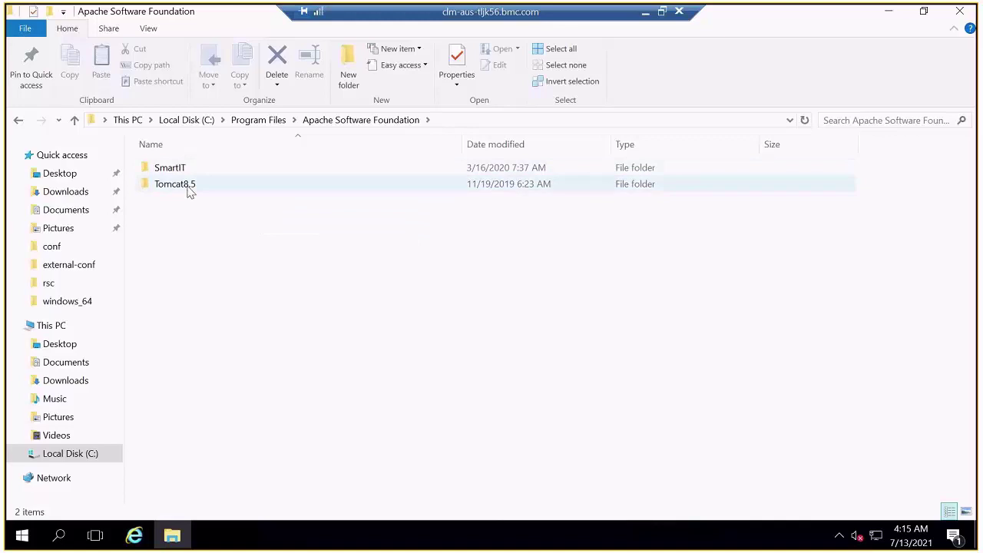
double_click(188, 187)
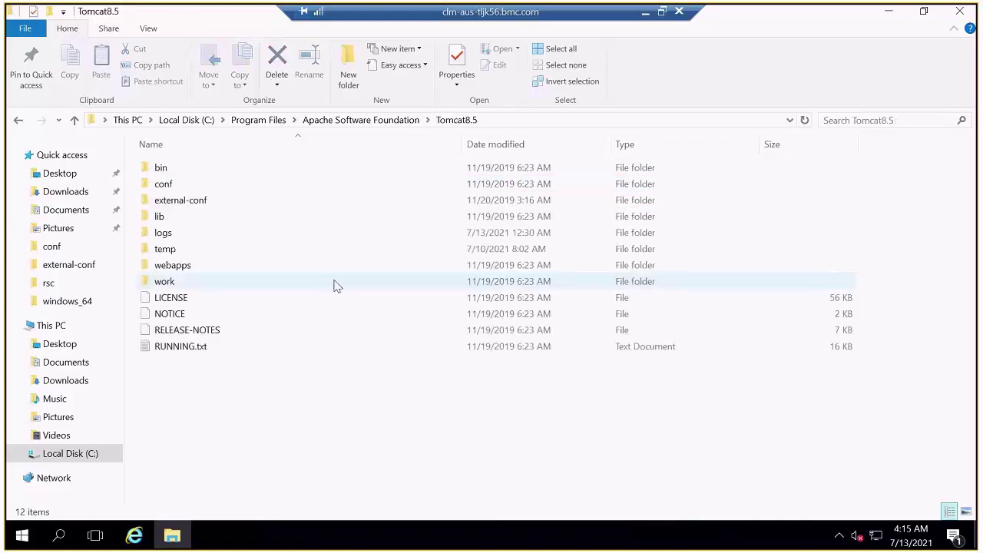
double_click(175, 184)
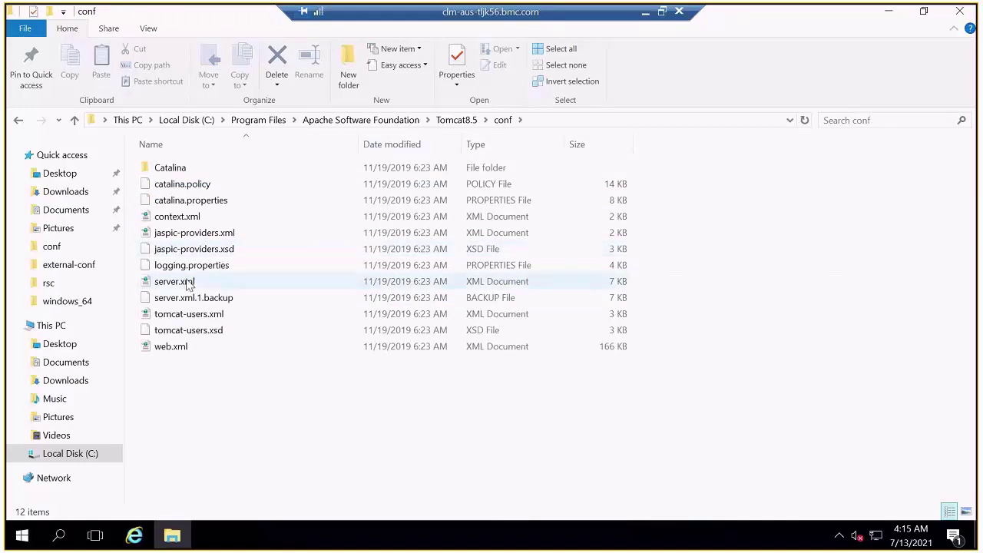
right_click(190, 283)
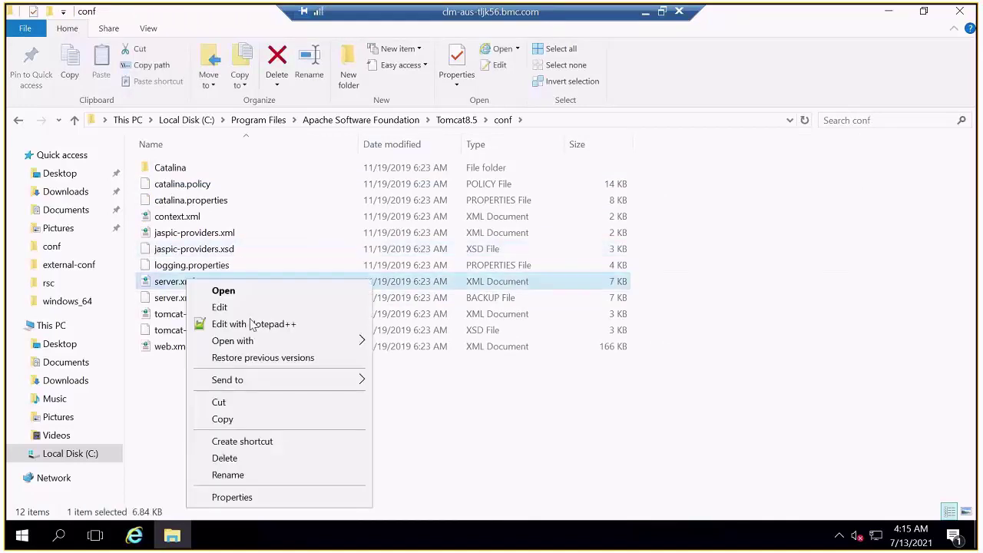
left_click(257, 322)
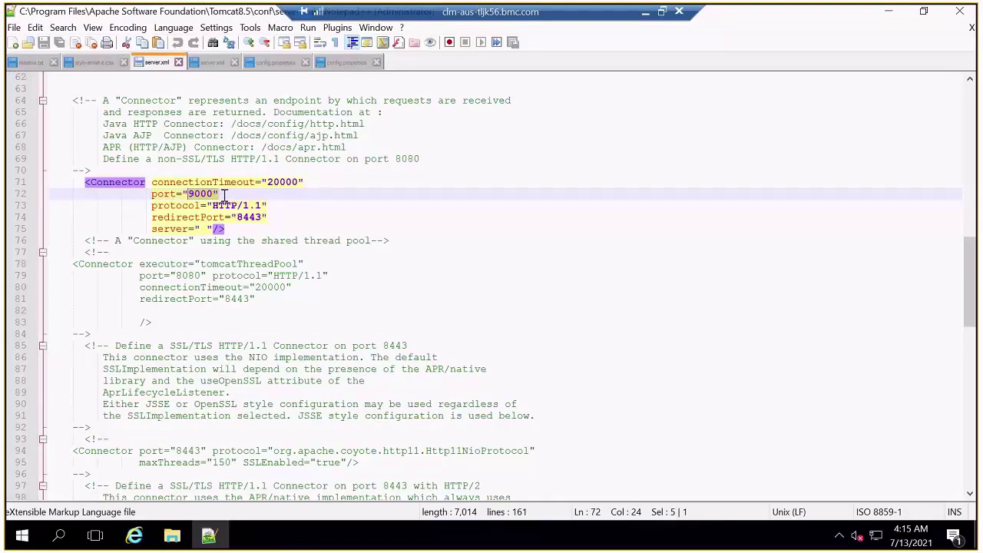
left_click(960, 15)
Open server.xml from Apache Software Foundation\SmartIT\conf in Notepad++ for inspection.
left_click(361, 119)
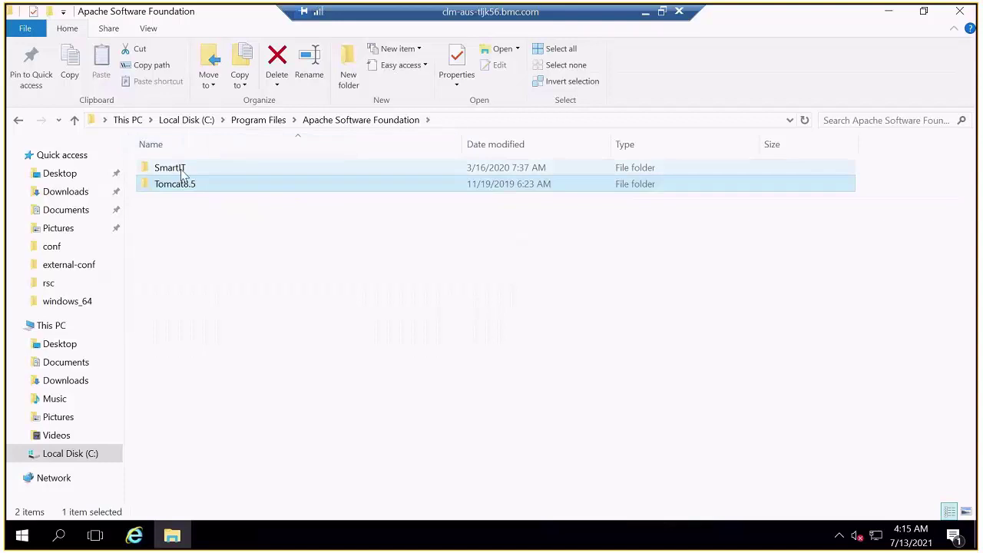
double_click(182, 166)
double_click(164, 184)
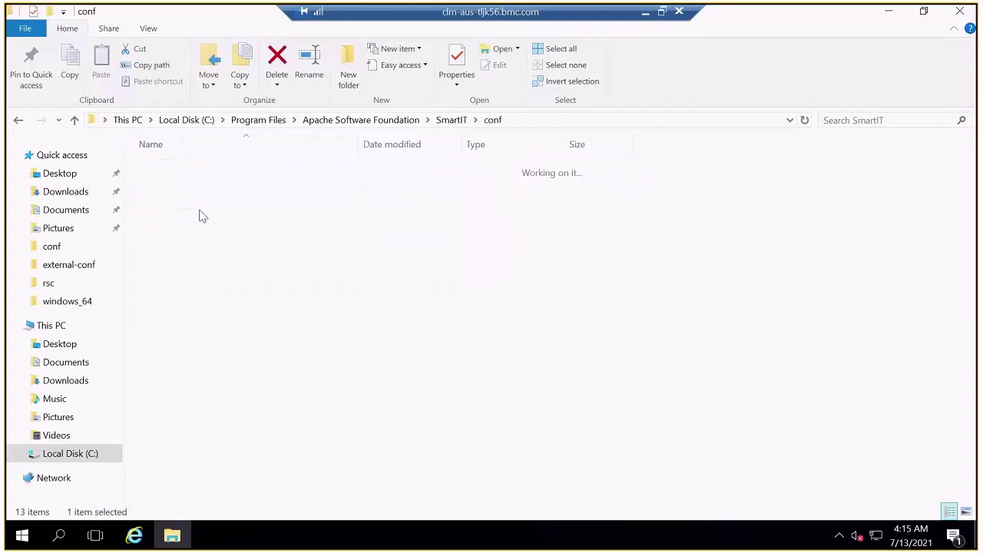
left_click(177, 282)
right_click(176, 282)
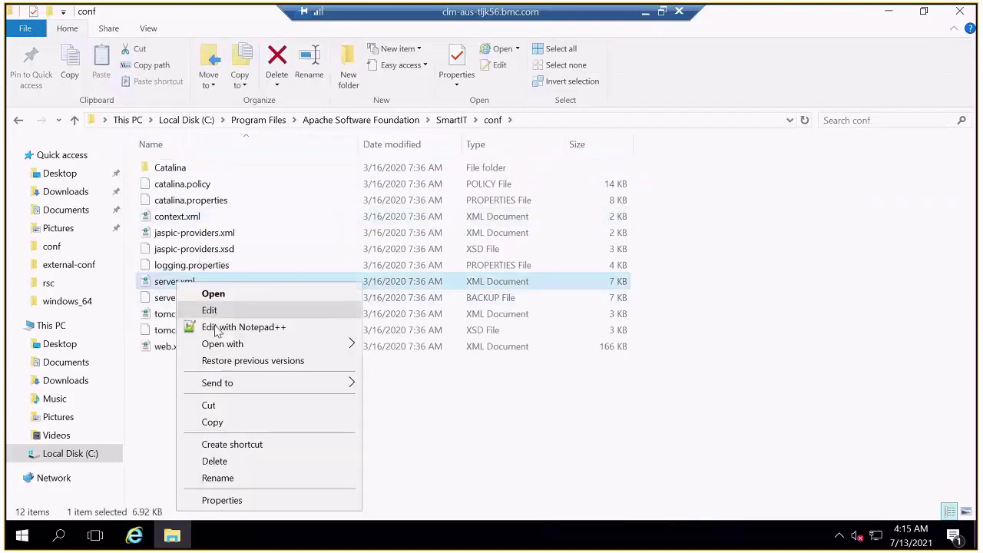
left_click(219, 330)
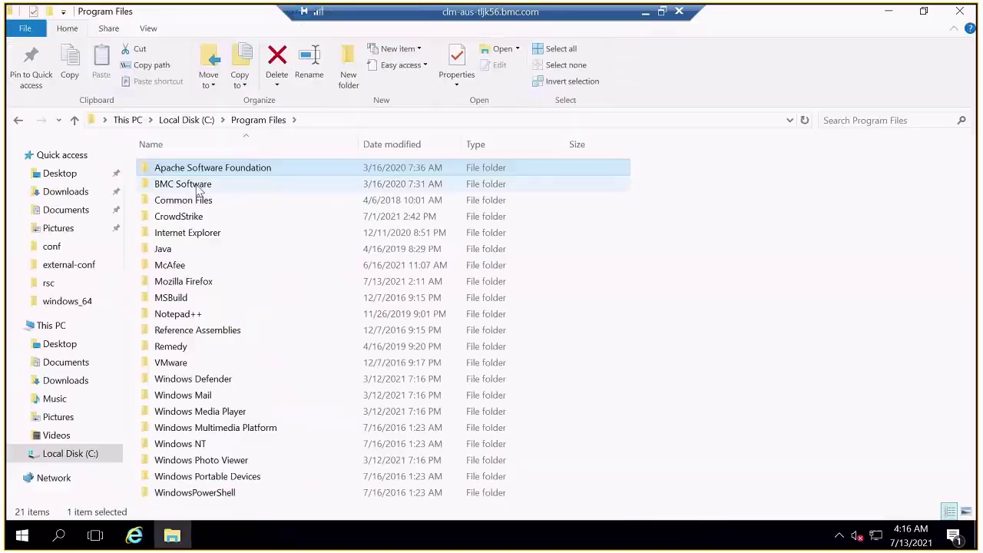
Open config.properties from BMC Software\DWP\DWP\ux-application-configuration in Notepad++ and check the catalina_base_path entry.
double_click(208, 178)
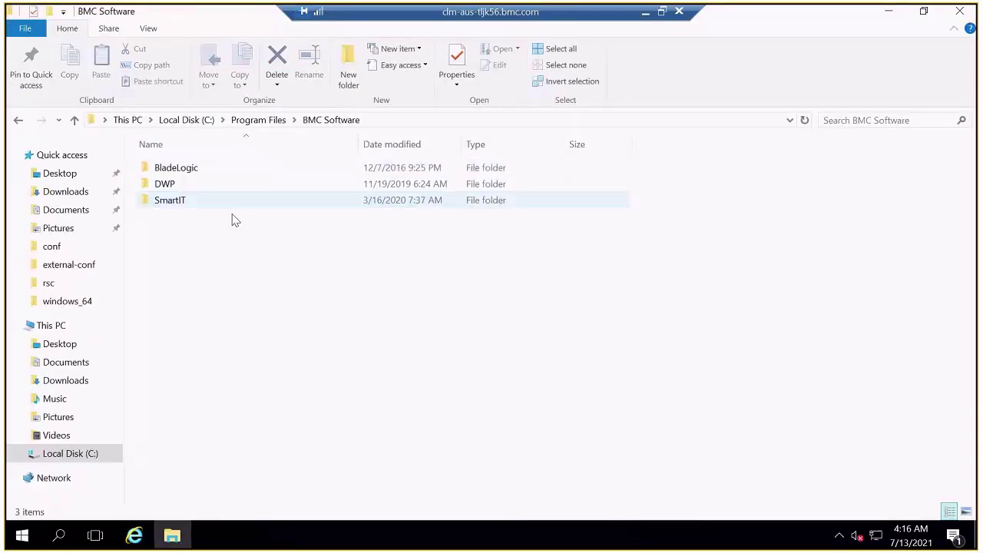
double_click(173, 191)
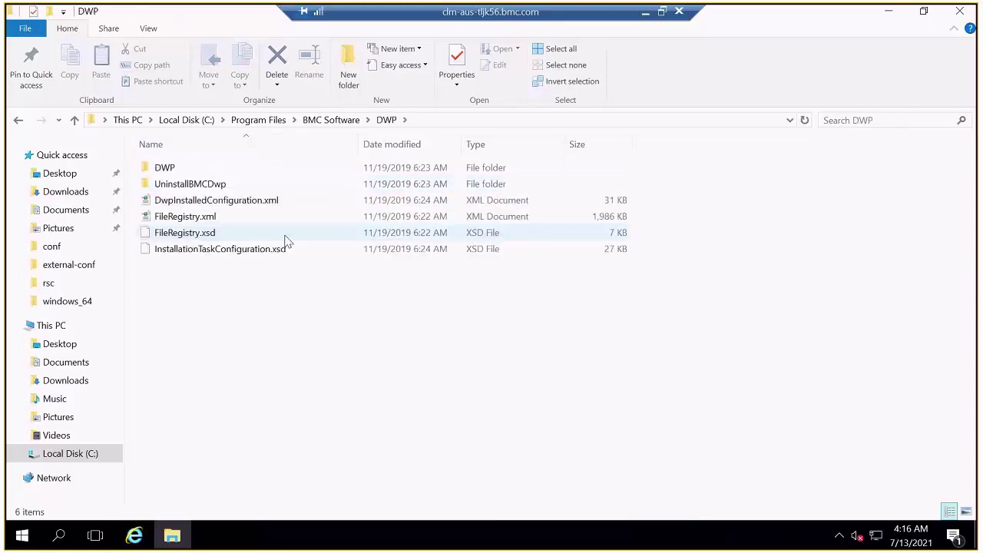
double_click(169, 167)
left_click(223, 366)
double_click(244, 370)
left_click(205, 174)
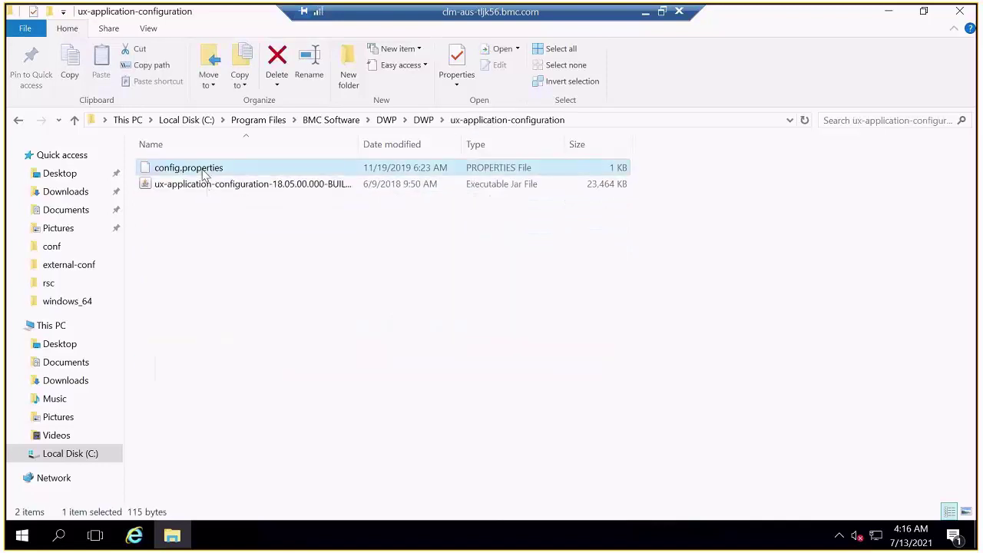
right_click(205, 174)
left_click(265, 198)
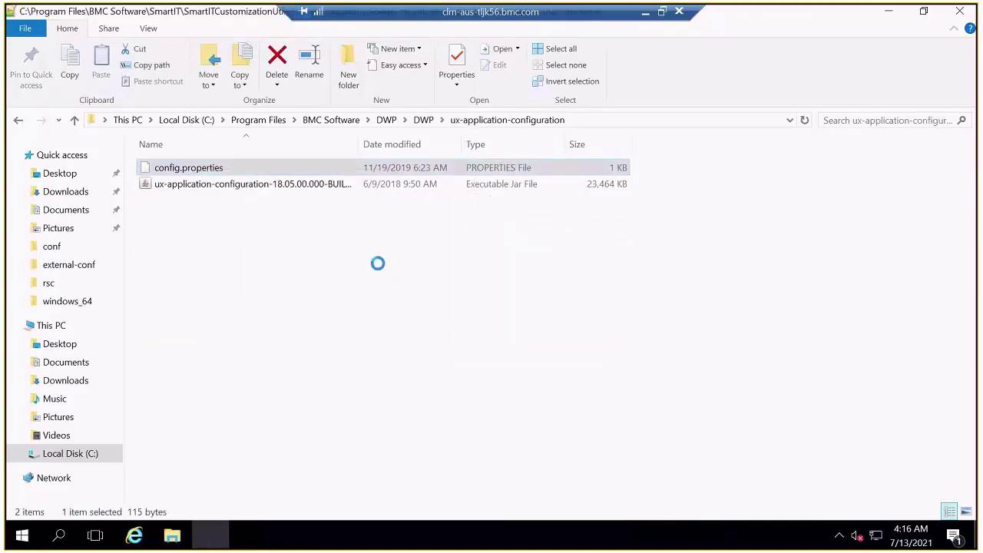
left_click(480, 107)
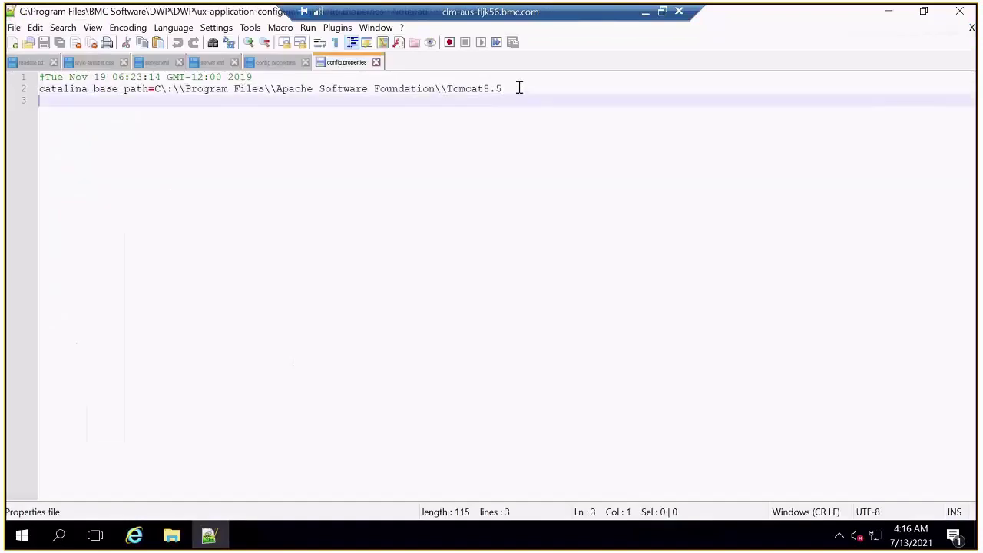
Highlight the DWP catalina_base_path entry, and open config.properties from BMC Software\SmartIT\Smart_IT\ux-application-configuration for comparison.
left_click_drag(519, 88, 155, 90)
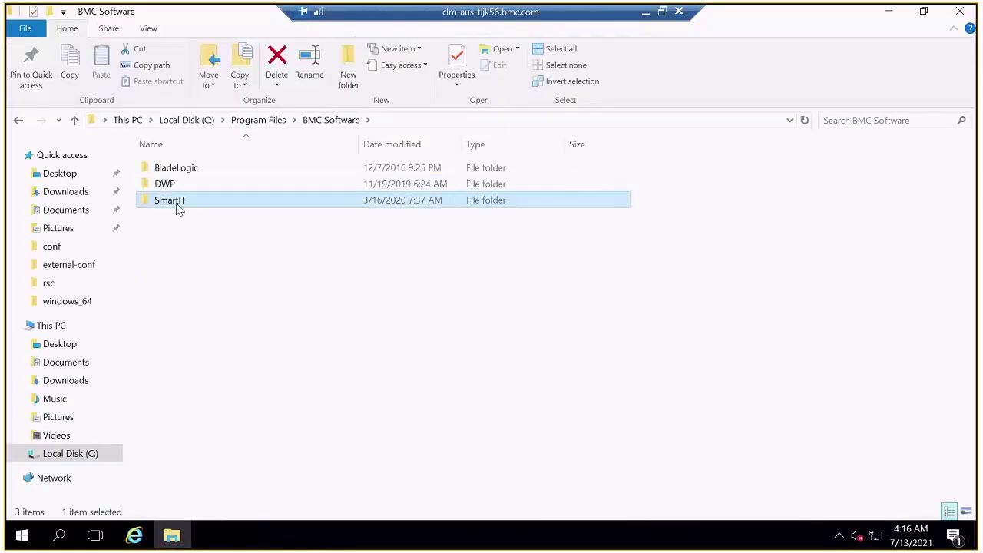
double_click(177, 204)
double_click(187, 168)
double_click(192, 330)
right_click(197, 172)
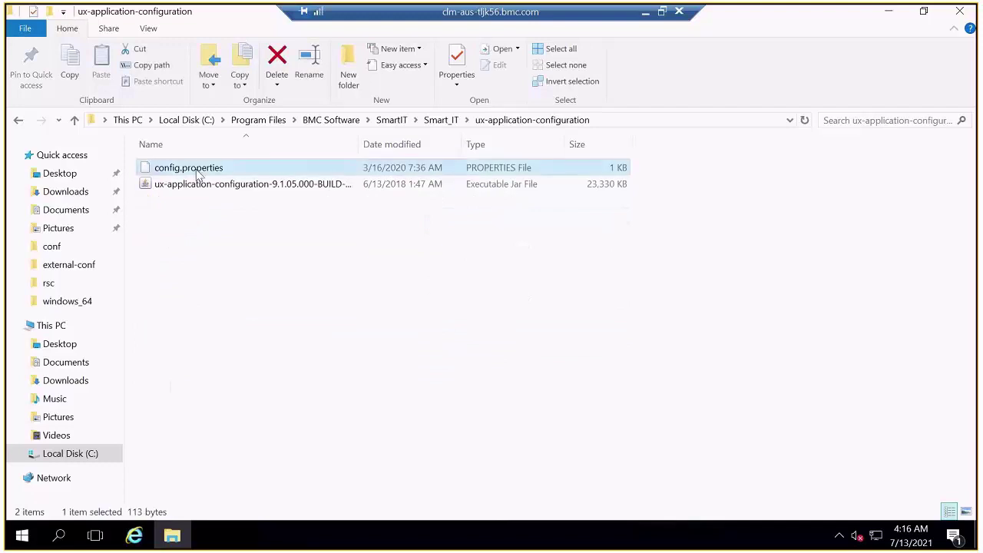
key("Return")
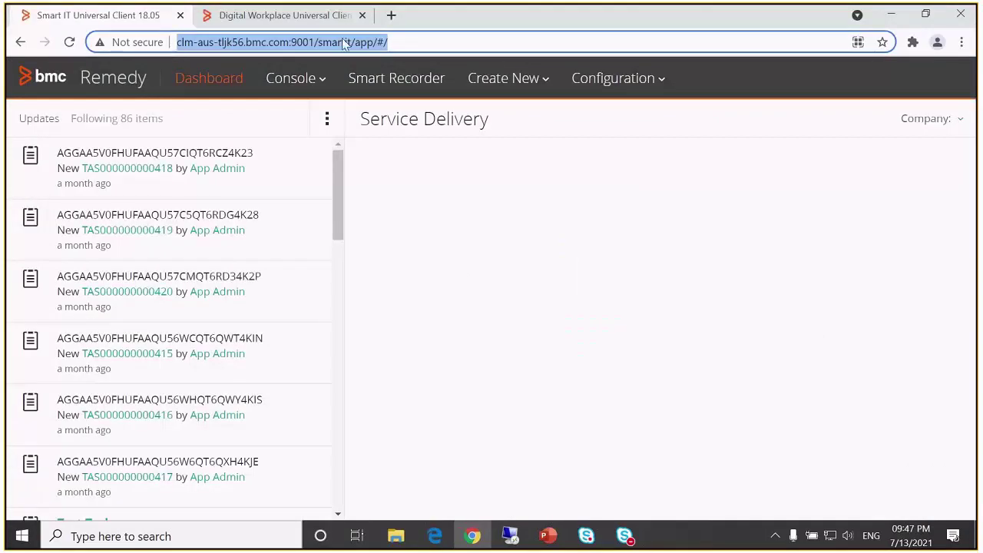
Reload the Smart IT page at port 9001 in the browser and switch to the Digital Workplace page to compare the URL ports.
left_click(292, 41)
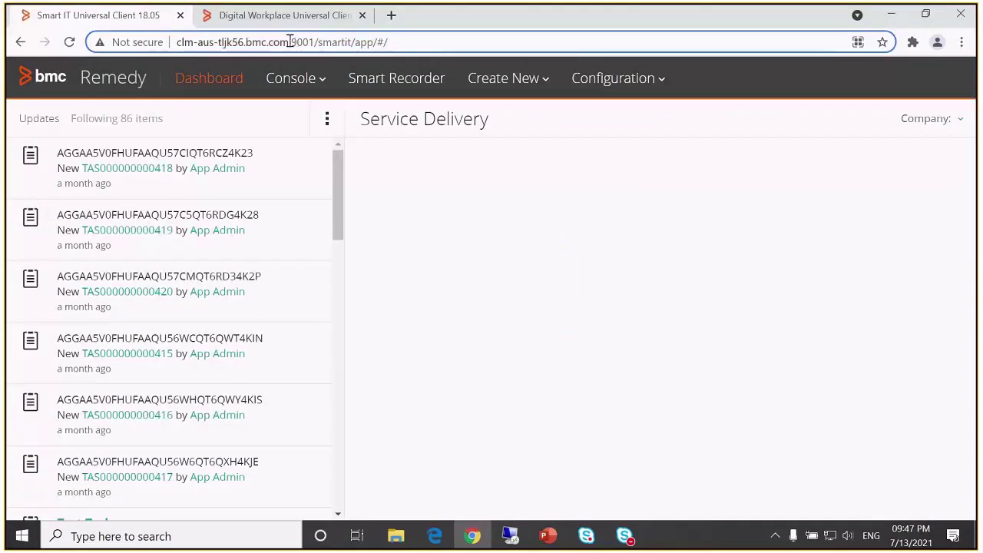
key("Return")
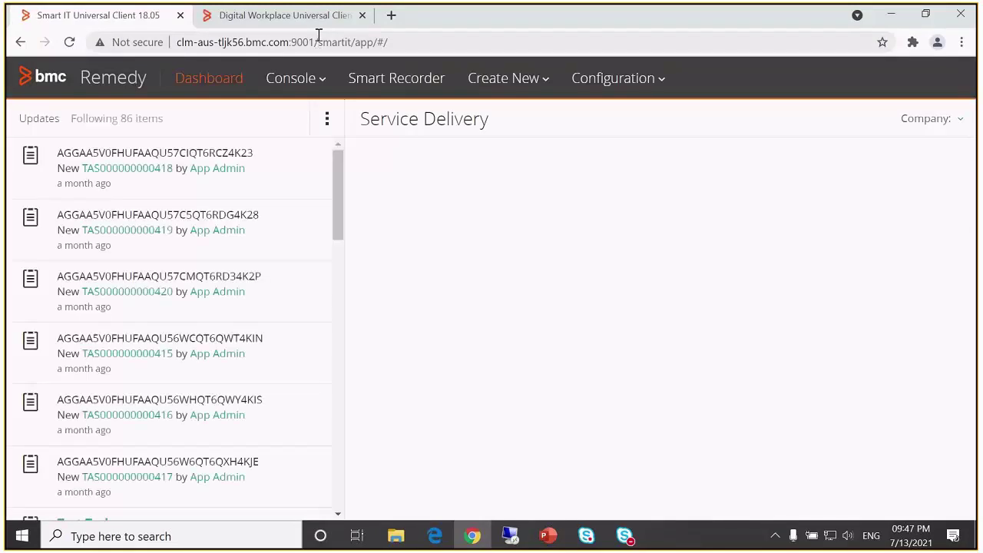
left_click(321, 14)
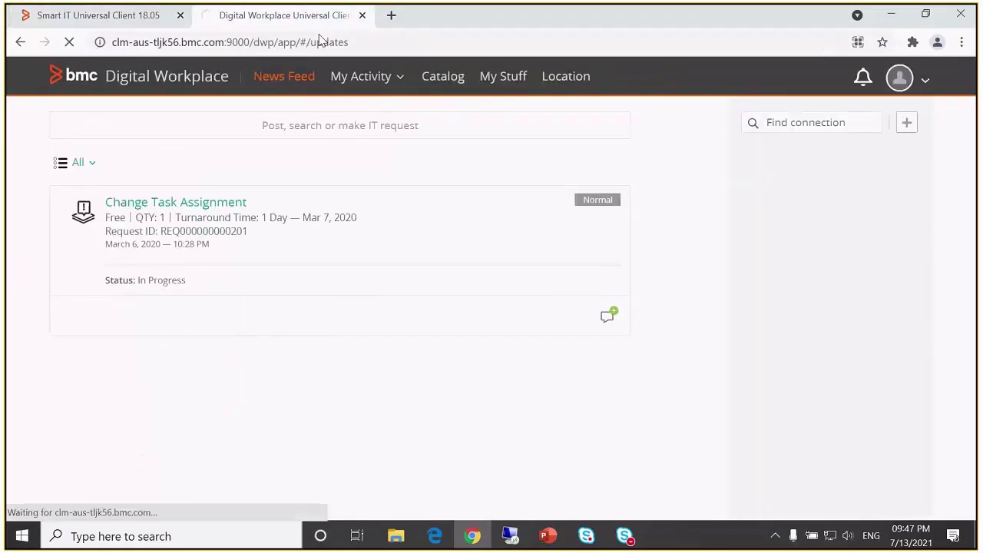